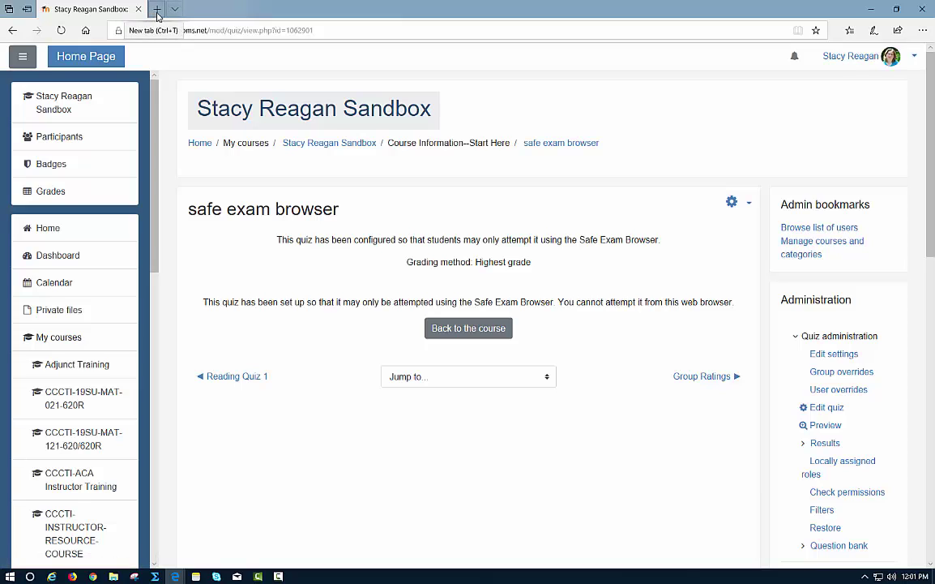
Step: Open safeexambrowser.org in a new Edge tab using the address bar suggestion
click(158, 10)
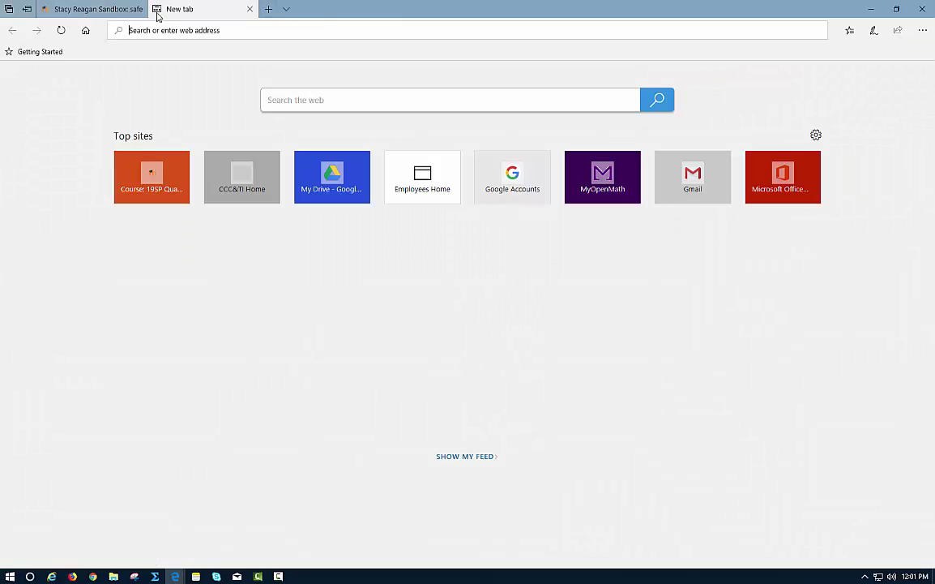
text(www.safeexambrowser.org/)
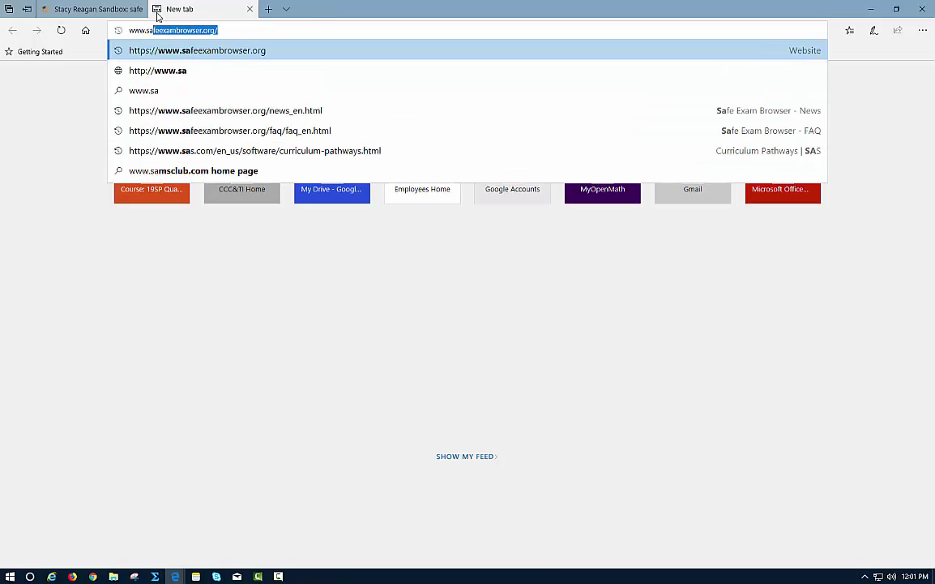
key(Return)
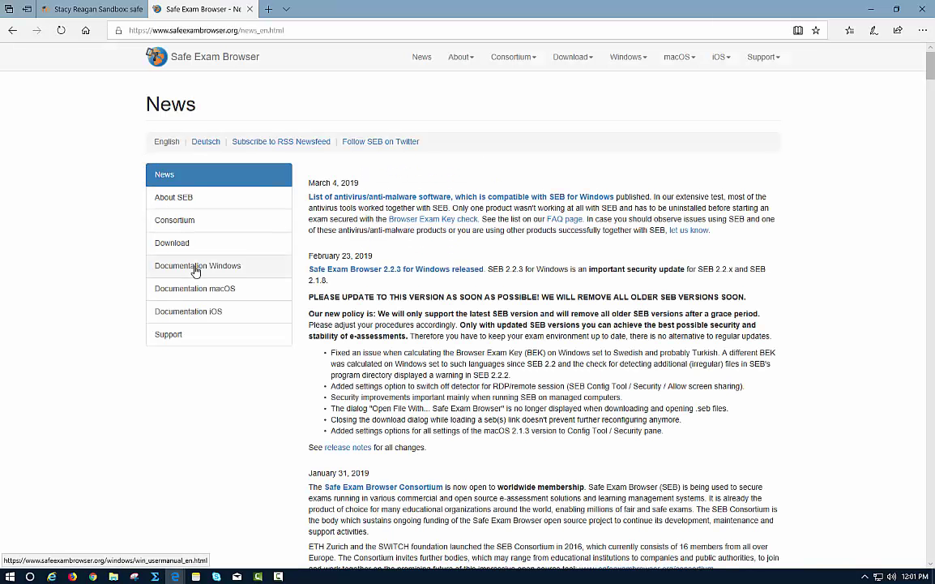
Step: Go to the latest releases page and download Safe Exam Browser 2.2.3 for Windows
click(170, 244)
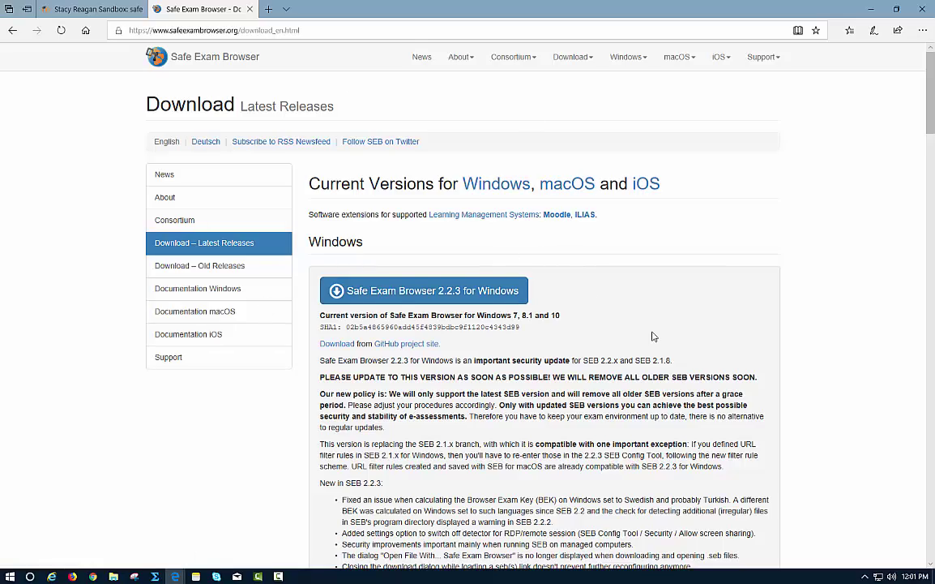
scroll(654, 335, down, 1)
scroll(654, 335, down, 15)
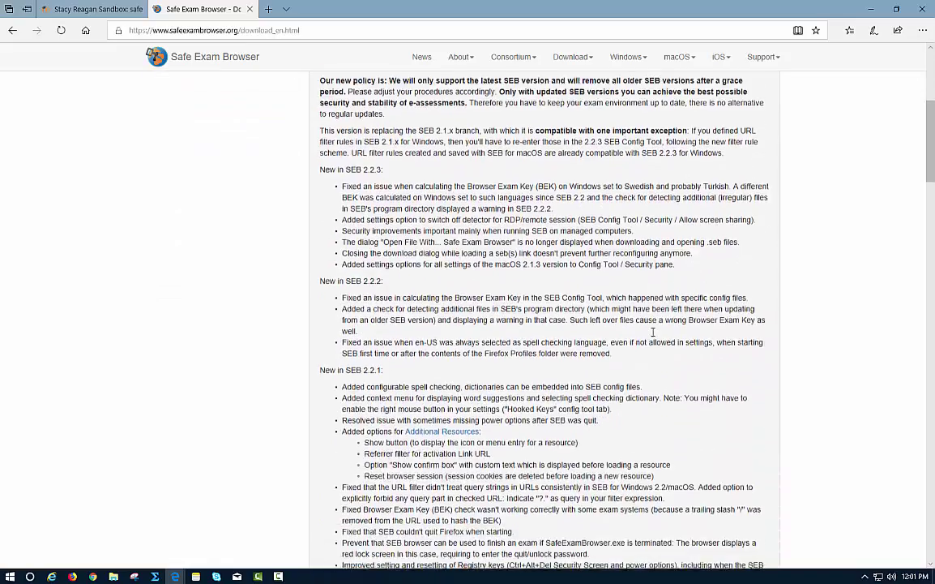
scroll(653, 332, down, 1)
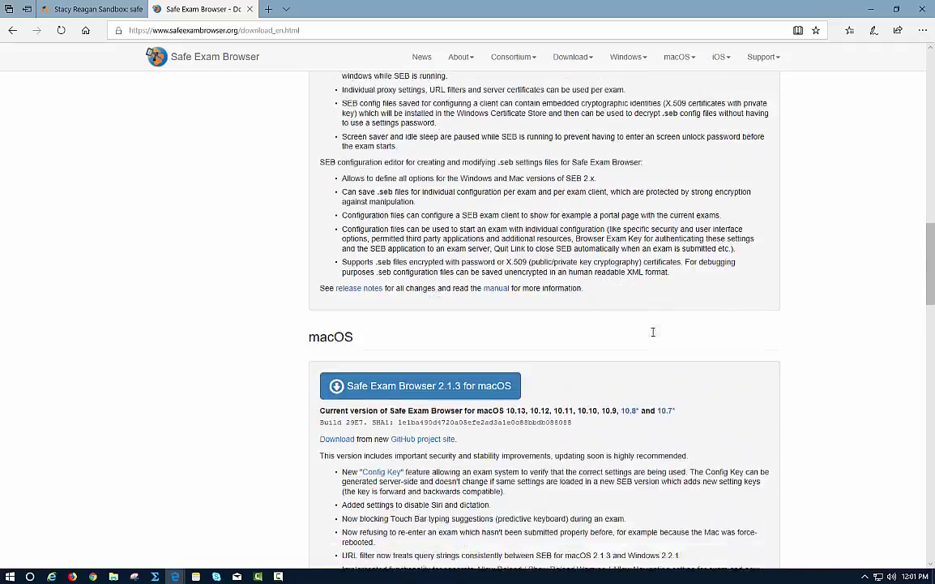
scroll(352, 318, up, 6)
scroll(353, 318, up, 9)
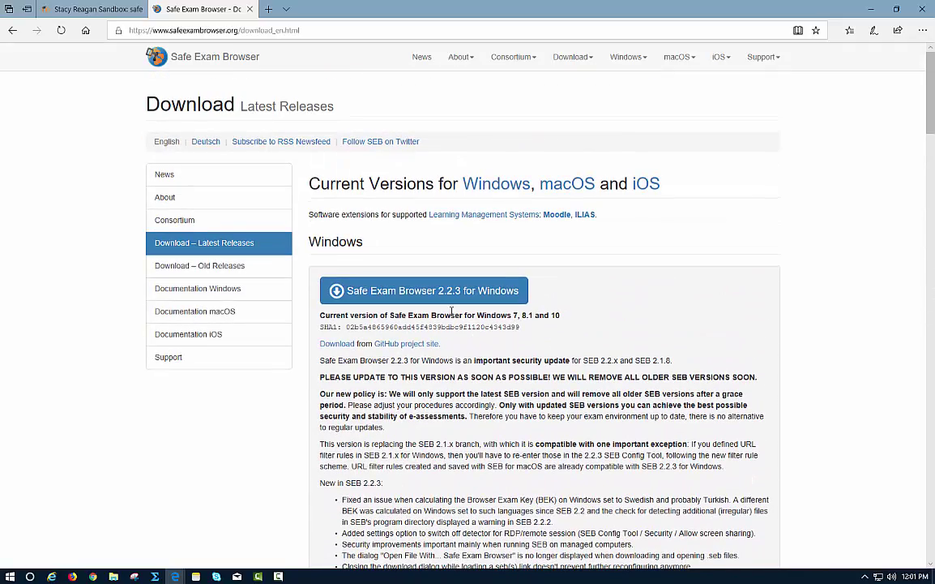
click(349, 290)
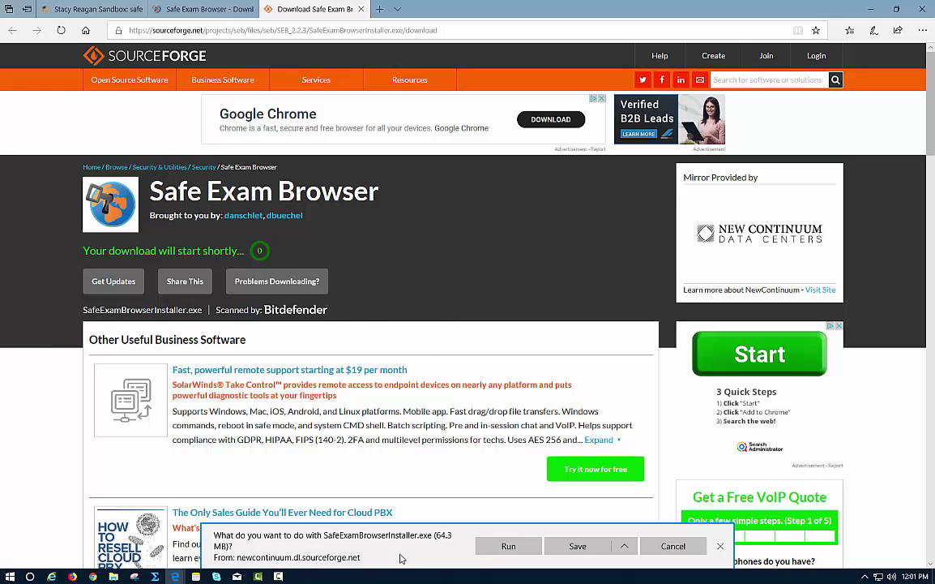
Step: Choose Run for SafeExamBrowserInstaller.exe (64.3 MB) in the download bar
click(507, 547)
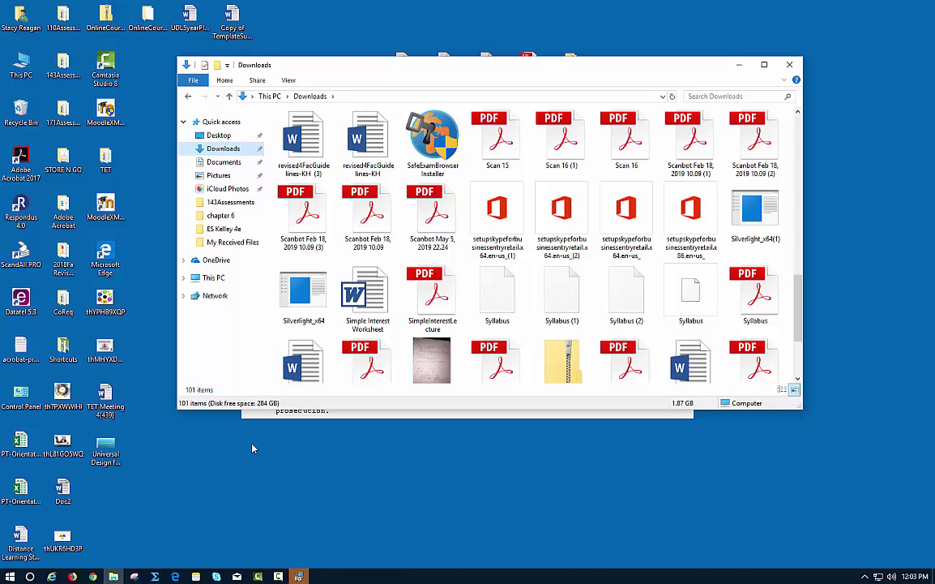
Step: Launch the SafeExamBrowser Installer, accept the licence terms, and install Safe Exam Browser
click(428, 151)
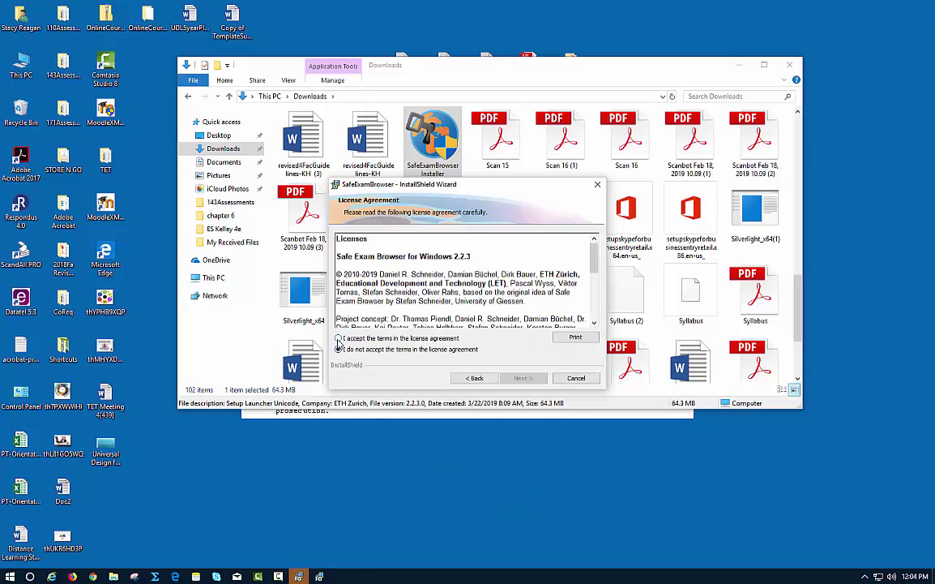
click(339, 338)
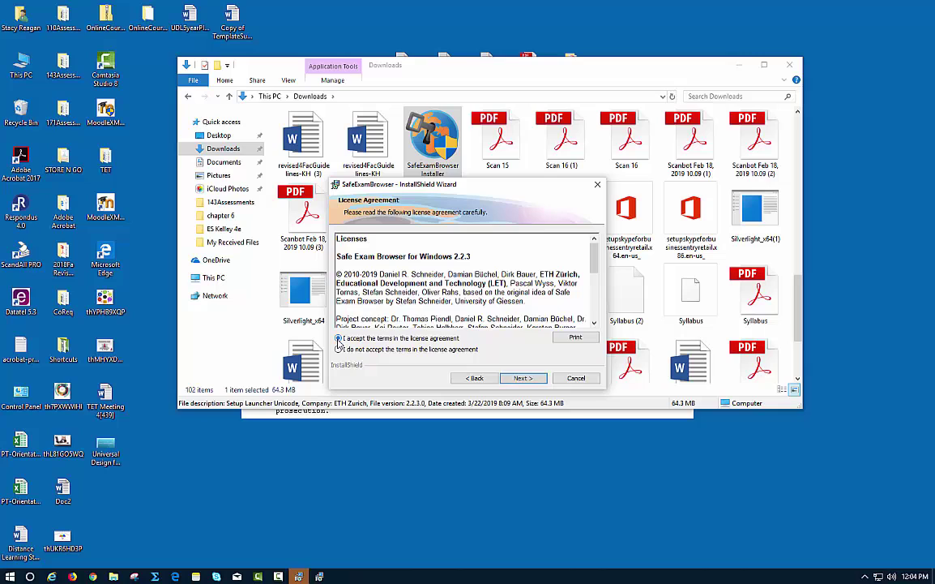
click(514, 378)
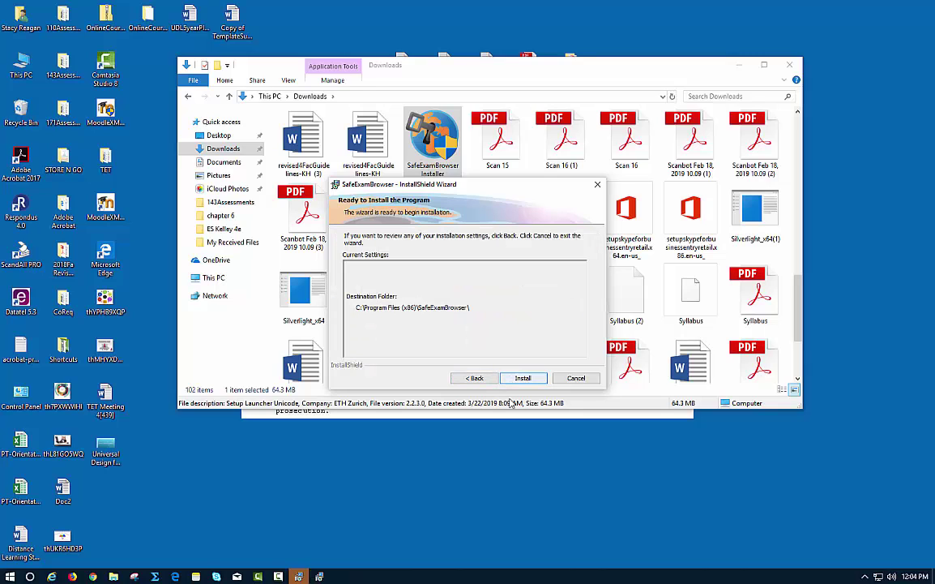
click(522, 378)
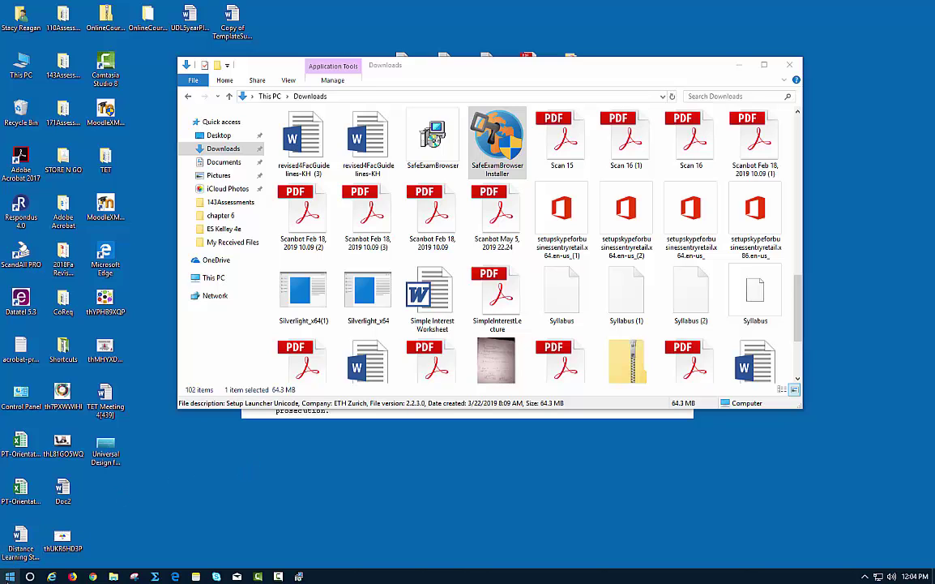
Step: Launch SEB Config Tool from the Safe Exam Browser folder under All Programs
click(9, 577)
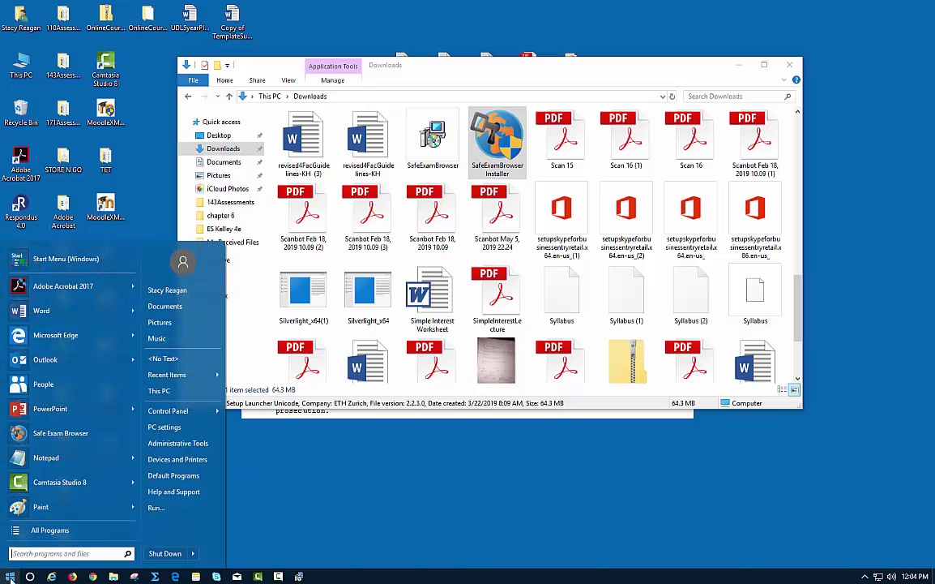
click(39, 530)
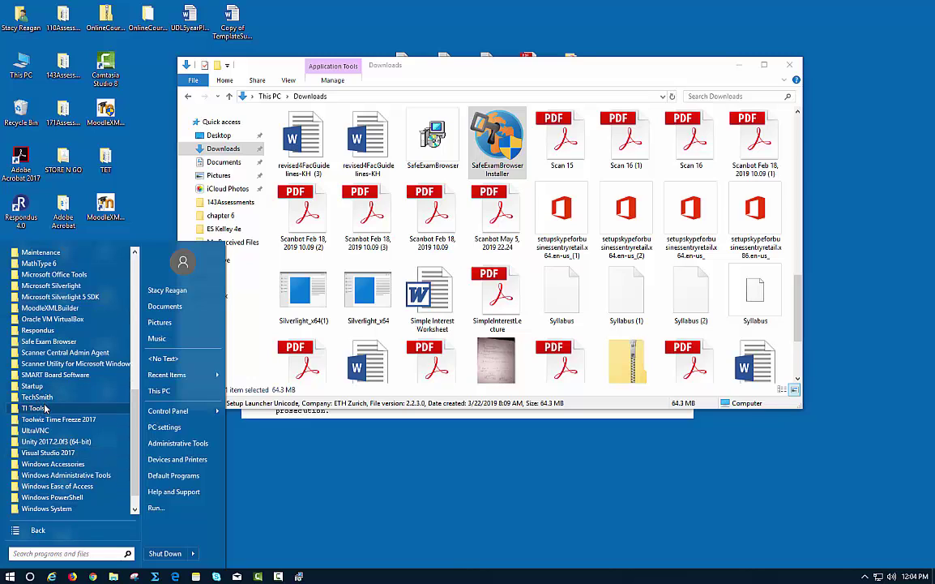
click(59, 342)
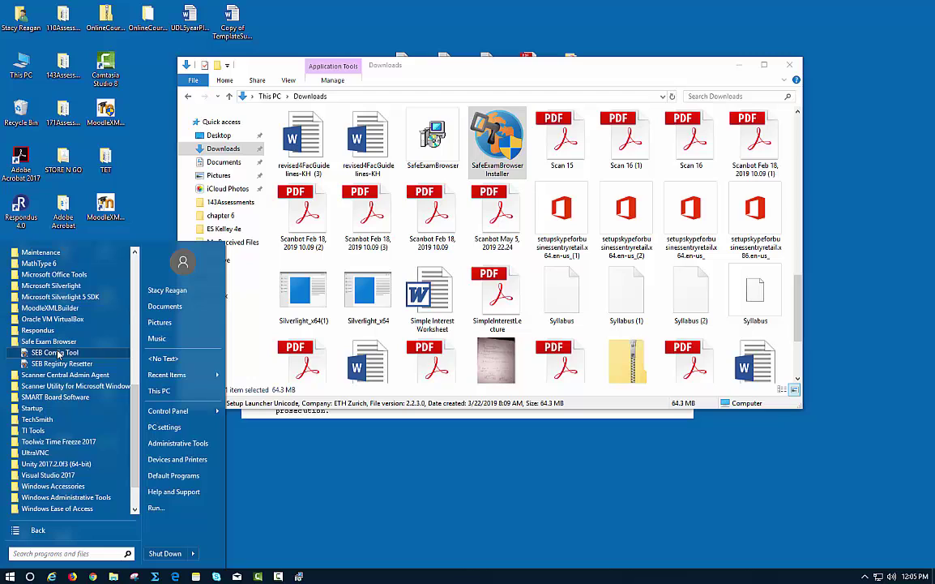
click(59, 354)
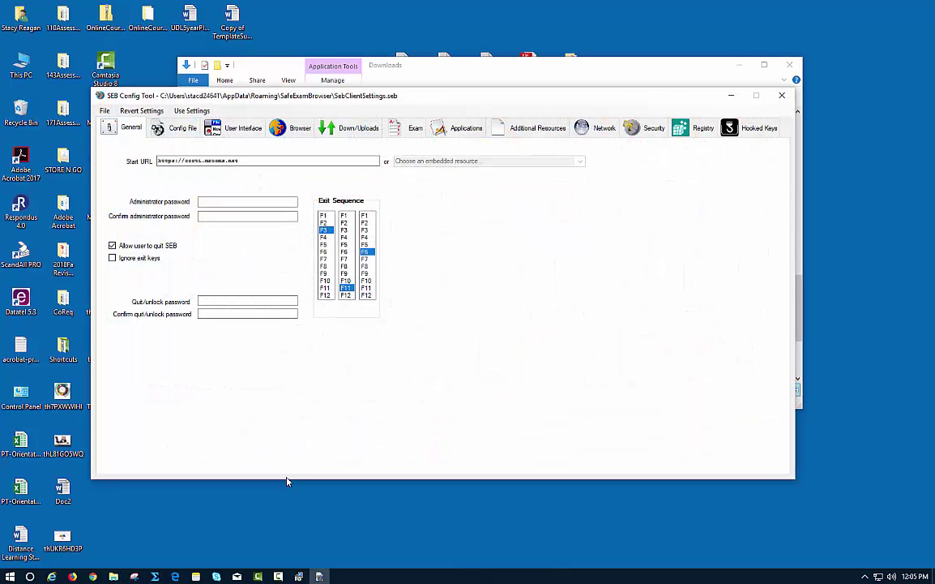
Step: Save the SEB settings with the Moodle Rooms start URL via File > Save Settings
click(162, 163)
click(104, 111)
click(118, 138)
Step: Dismiss the File menu and close the SEB Config Tool window
click(105, 111)
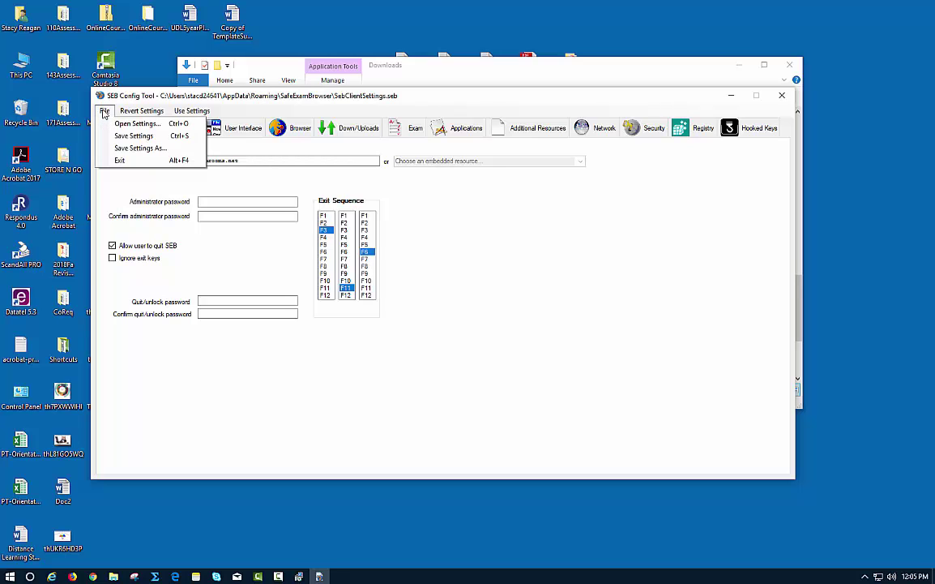
click(124, 165)
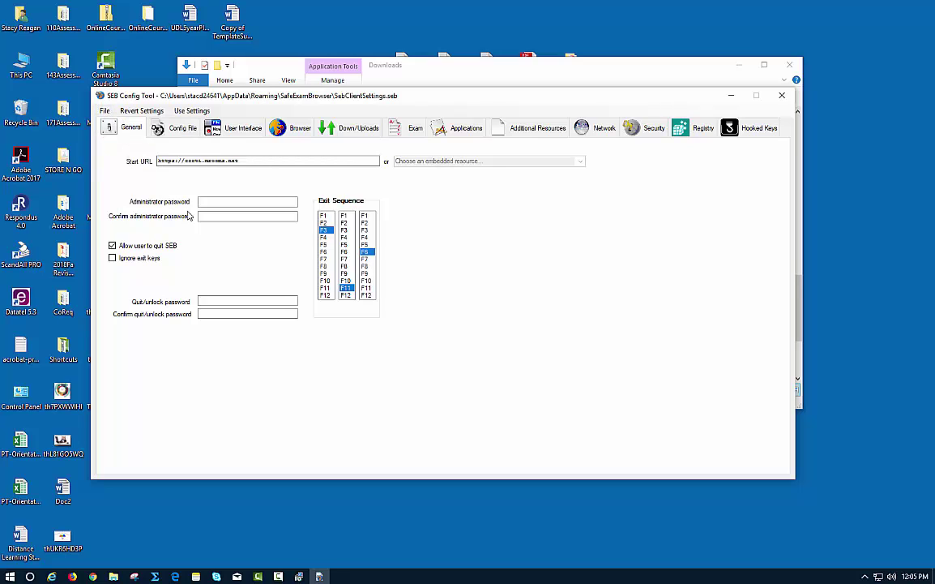
click(782, 95)
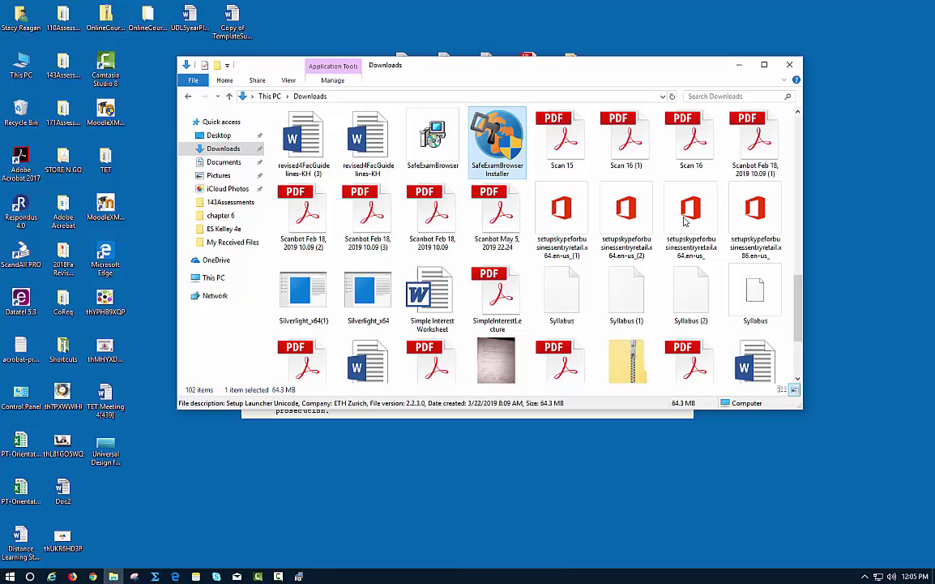
Step: Close the Downloads window, decline SMART Board port setup, and reach the licence page
click(790, 64)
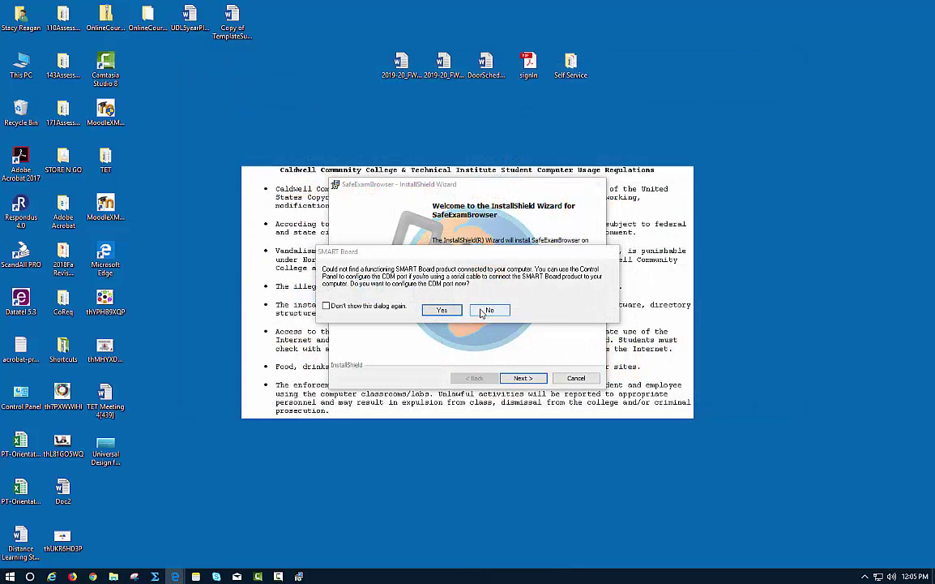
click(484, 311)
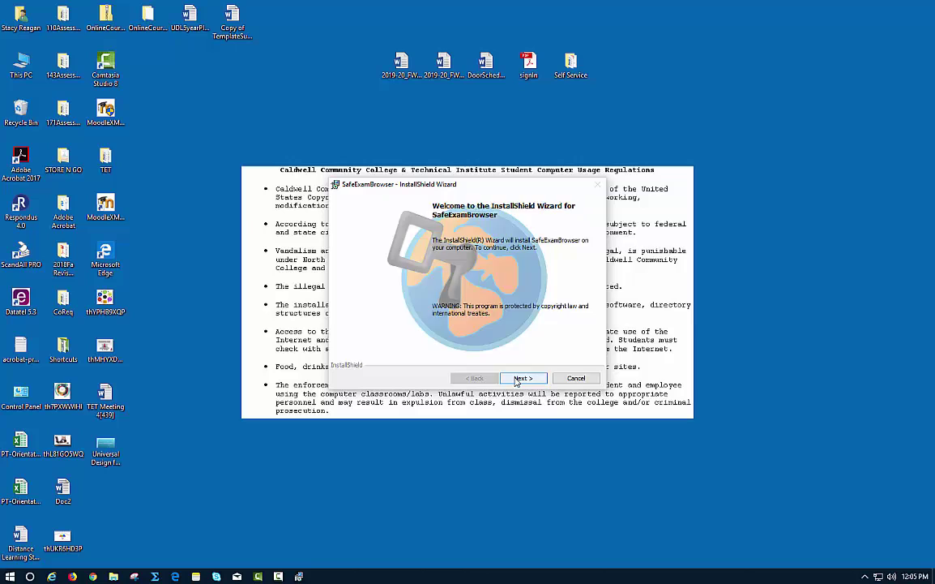
click(516, 381)
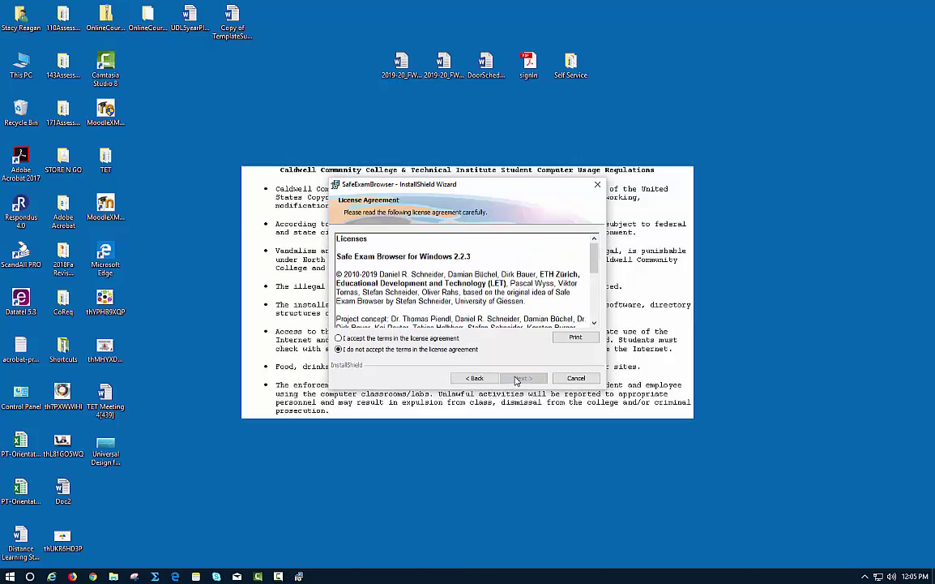
Step: Cancel the SafeExamBrowser installation at the licence agreement step, confirming with Yes
click(598, 184)
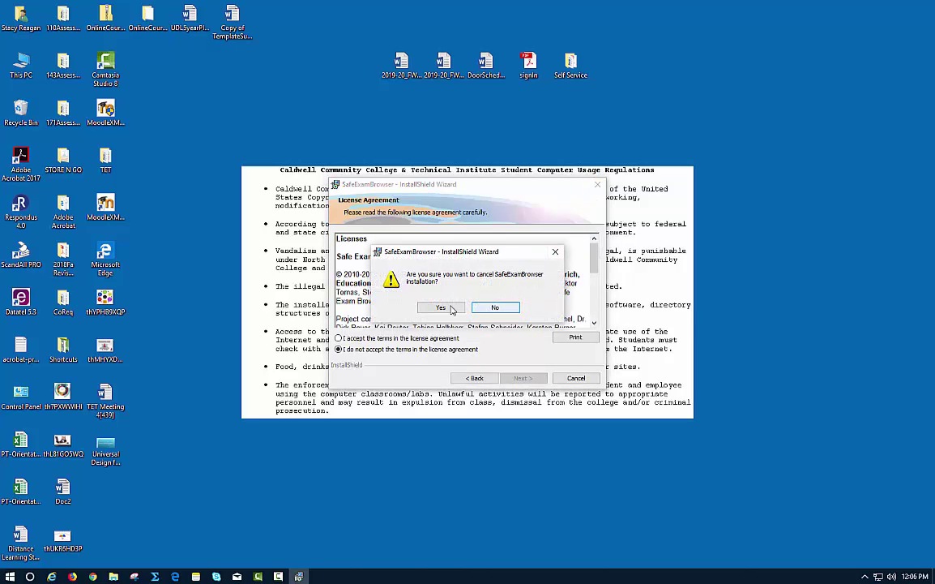
click(555, 252)
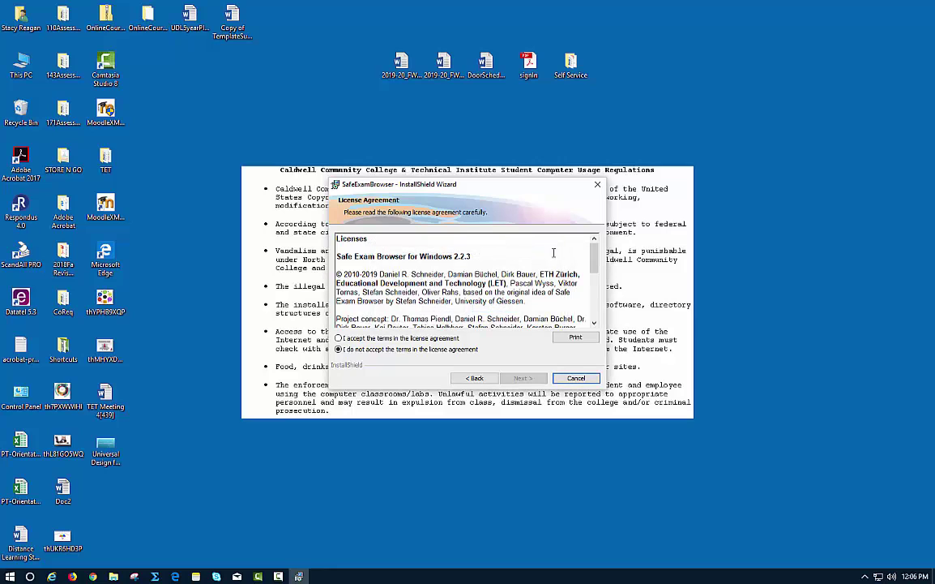
click(597, 184)
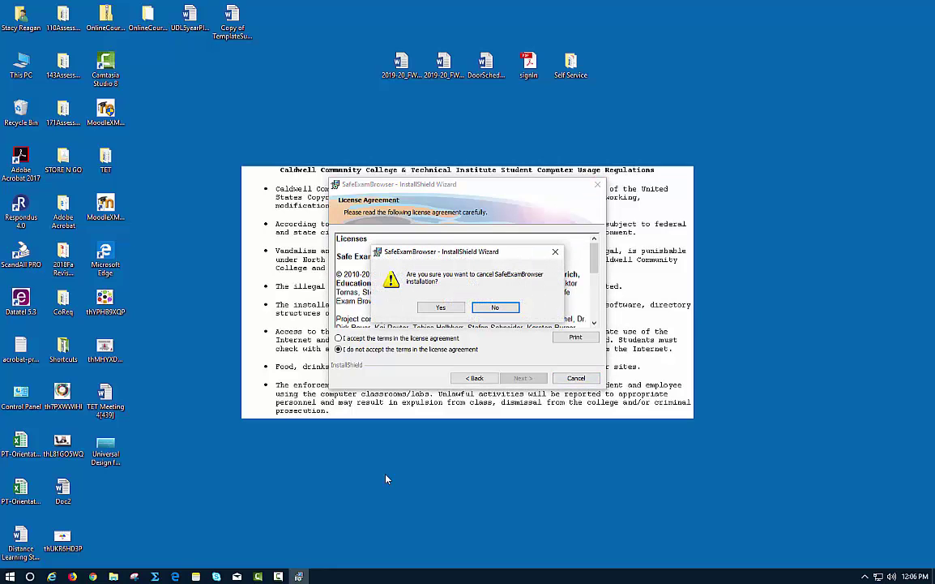
click(441, 307)
mouse_move(175, 576)
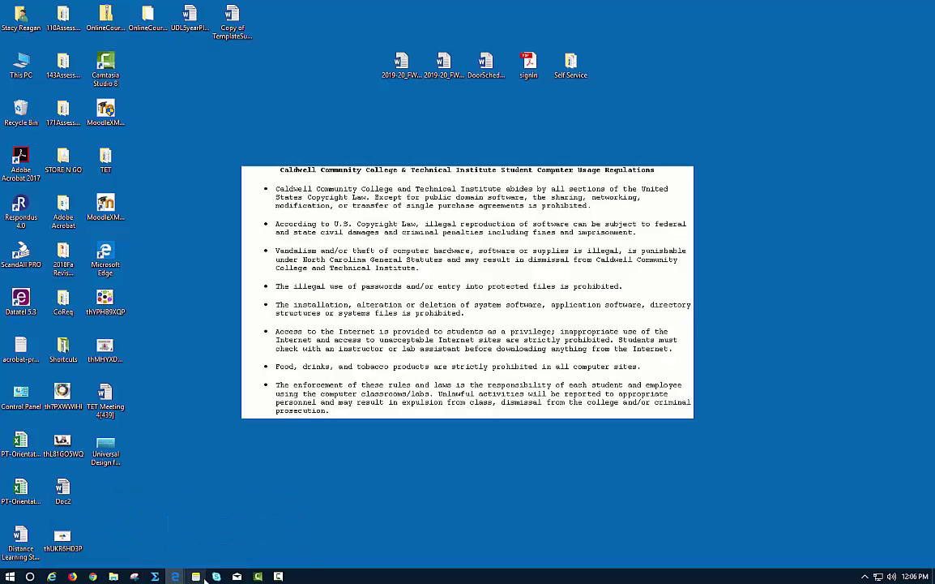
Step: Bring the browser back and go to the Moodle course's main page
click(186, 531)
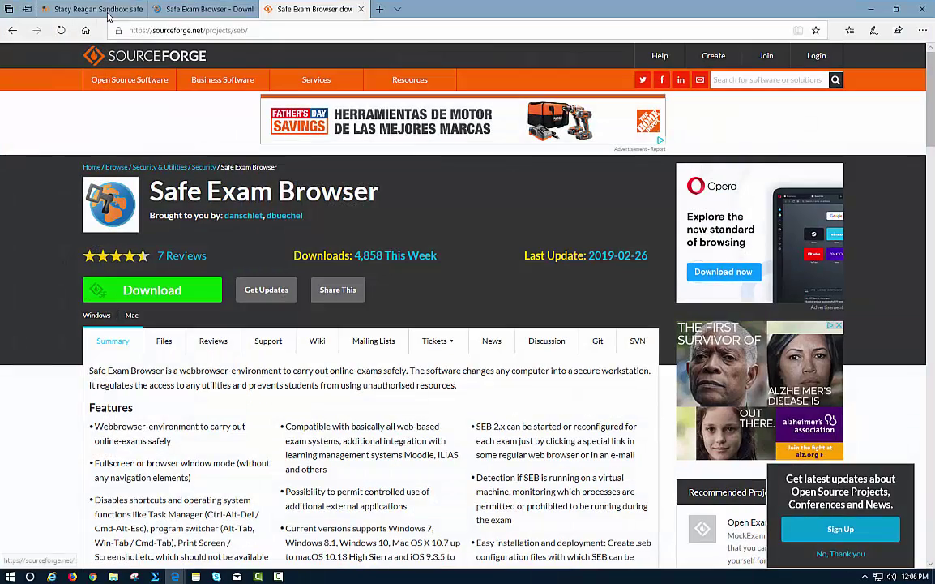
click(106, 10)
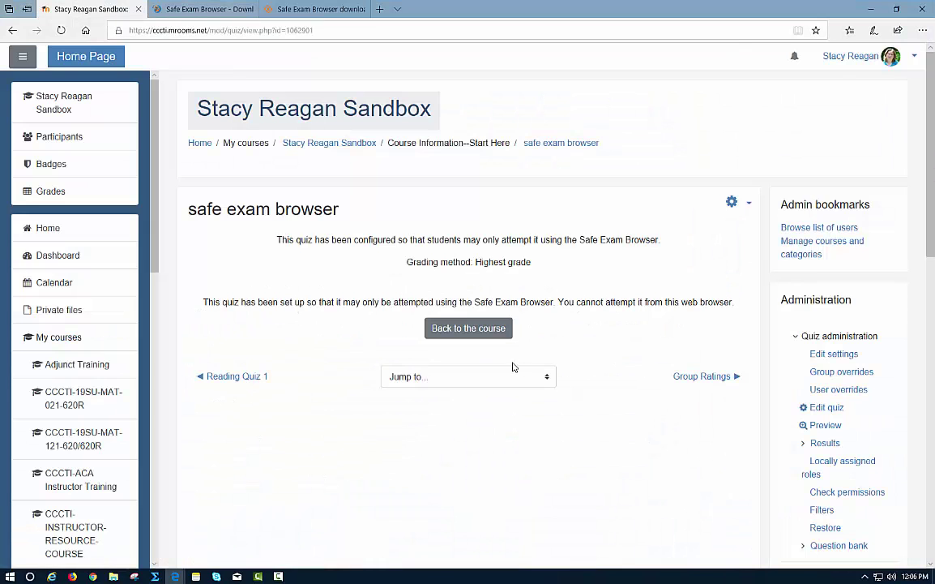
click(318, 144)
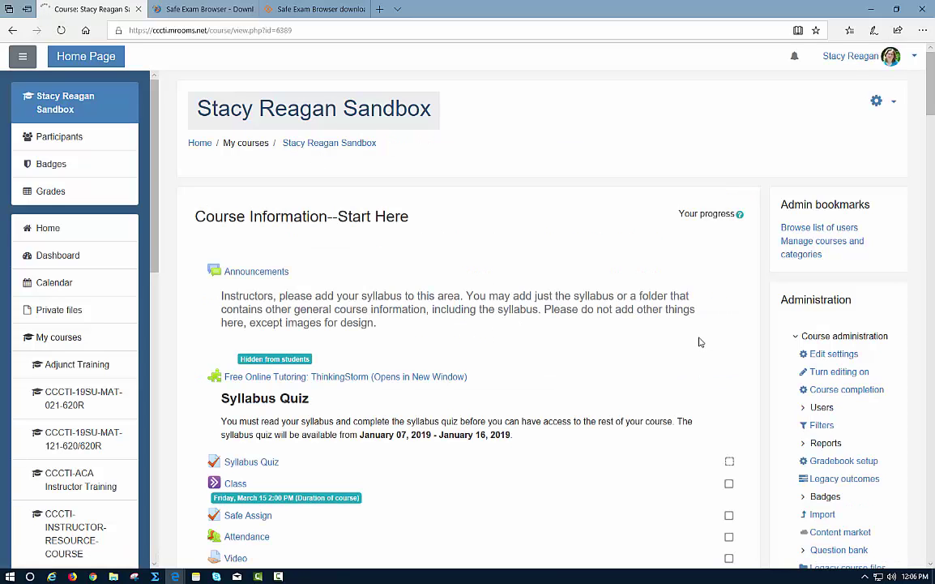
Step: Switch role to Student and open the 'safe exam browser' quiz
click(915, 58)
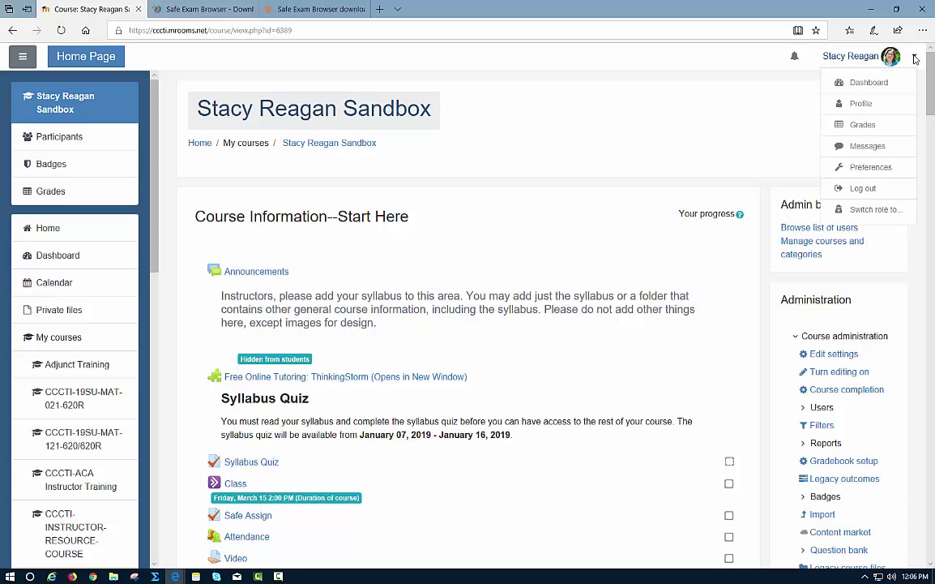
click(877, 211)
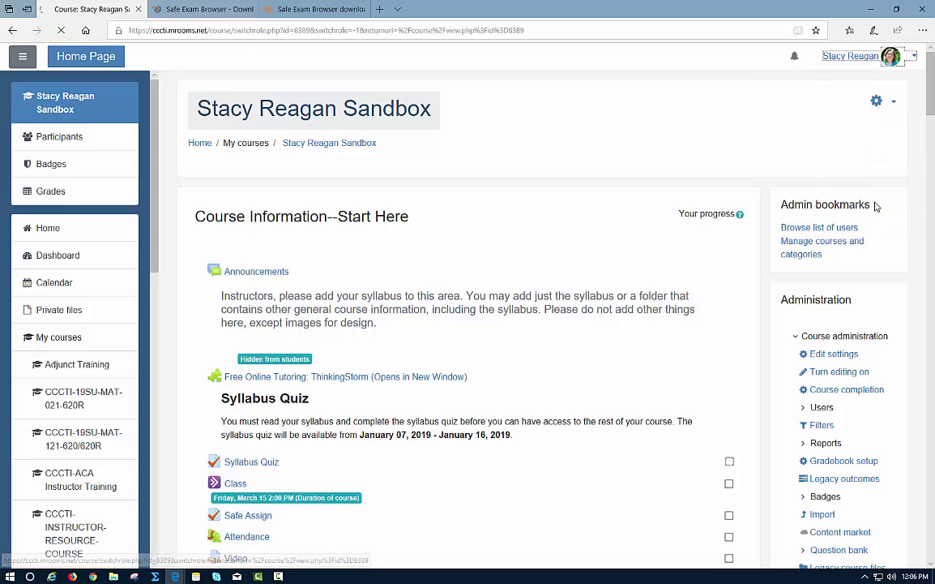
click(248, 357)
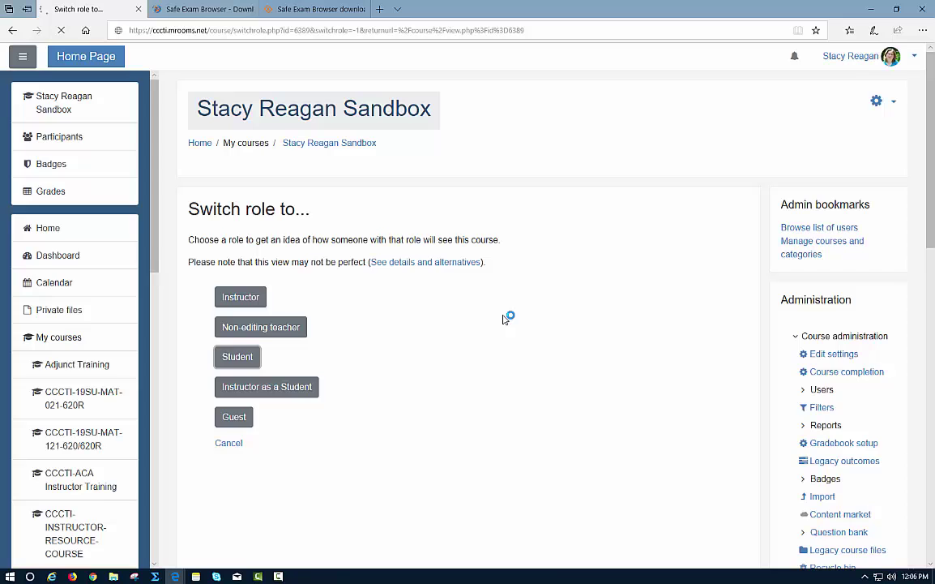
scroll(502, 320, down, 2)
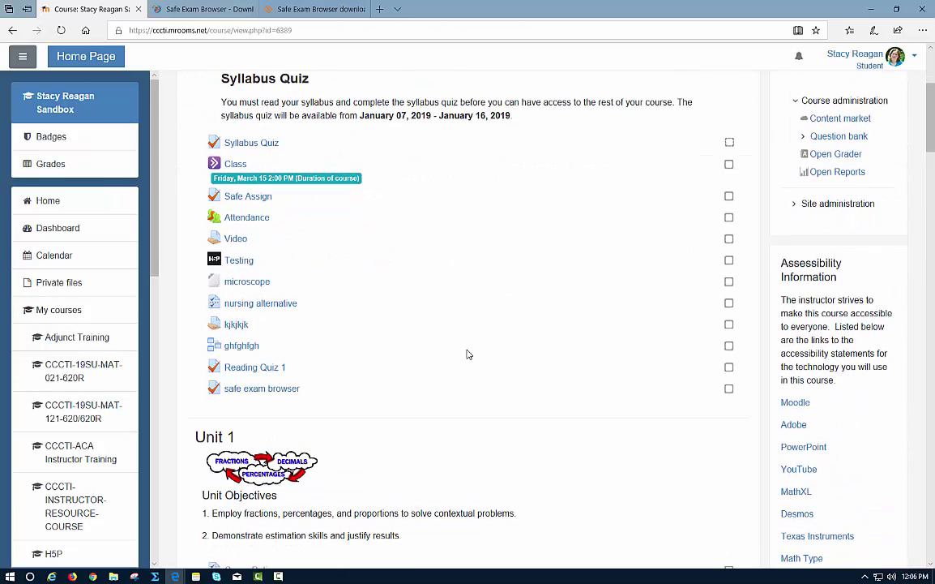
click(278, 389)
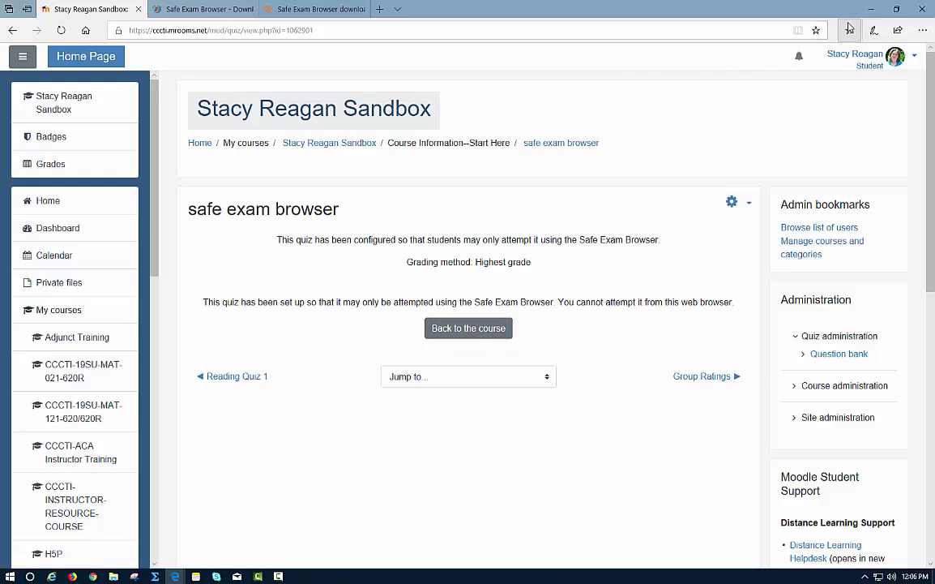
Step: Leave the Student role, log out of Moodle, and close the browser with Close all
click(916, 59)
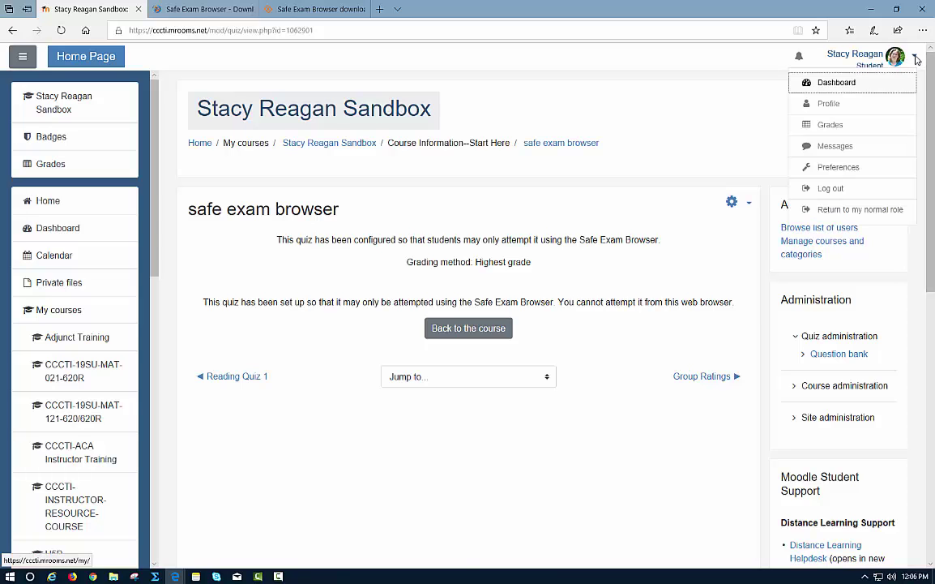
click(859, 206)
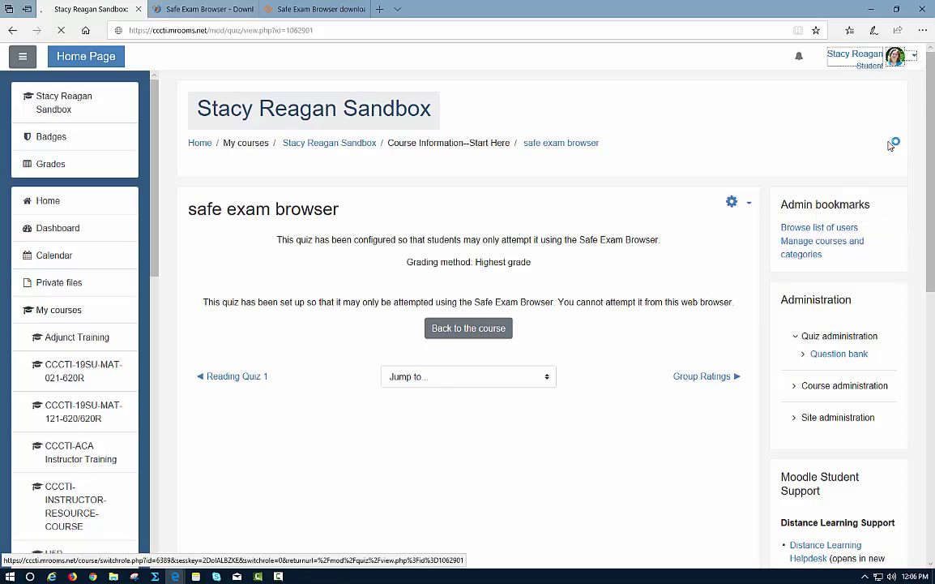
click(916, 60)
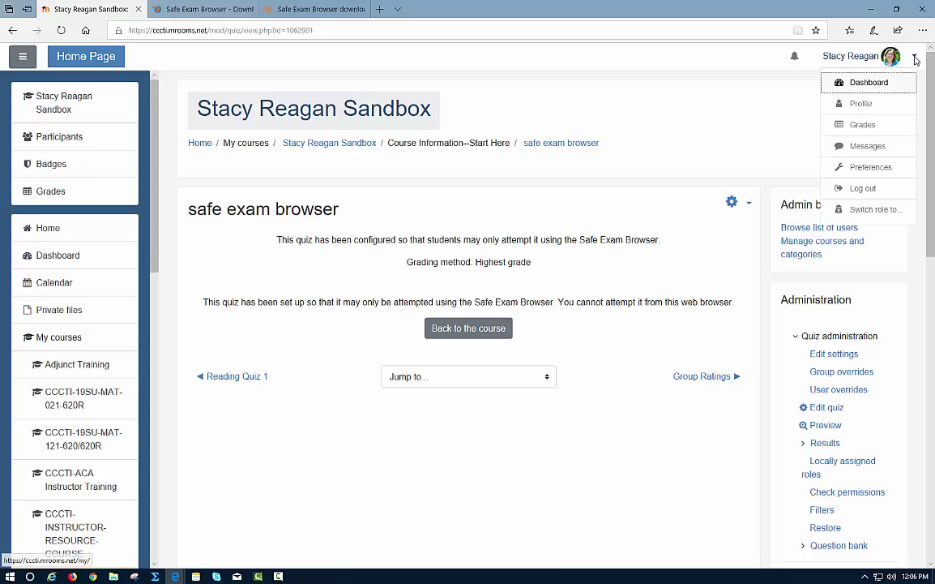
click(867, 189)
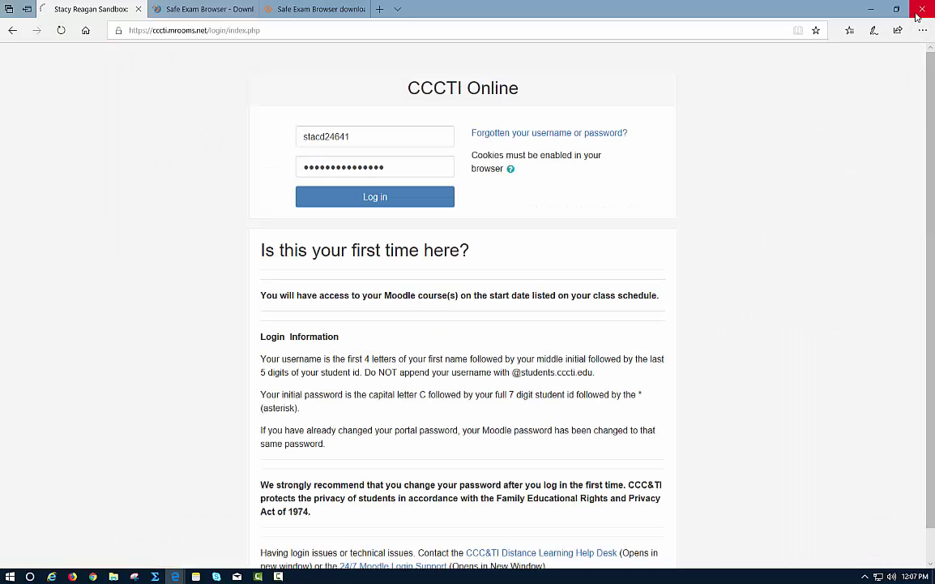
click(921, 10)
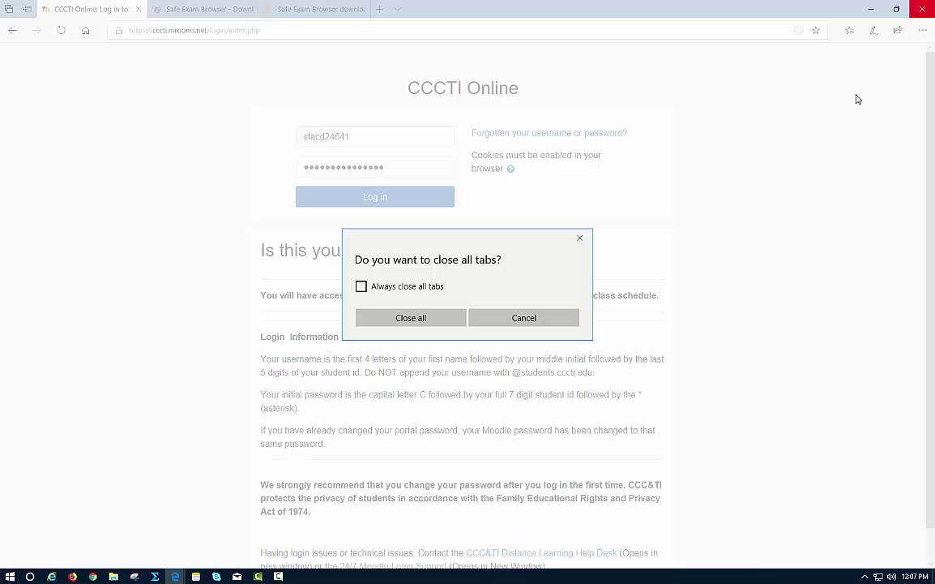
click(411, 318)
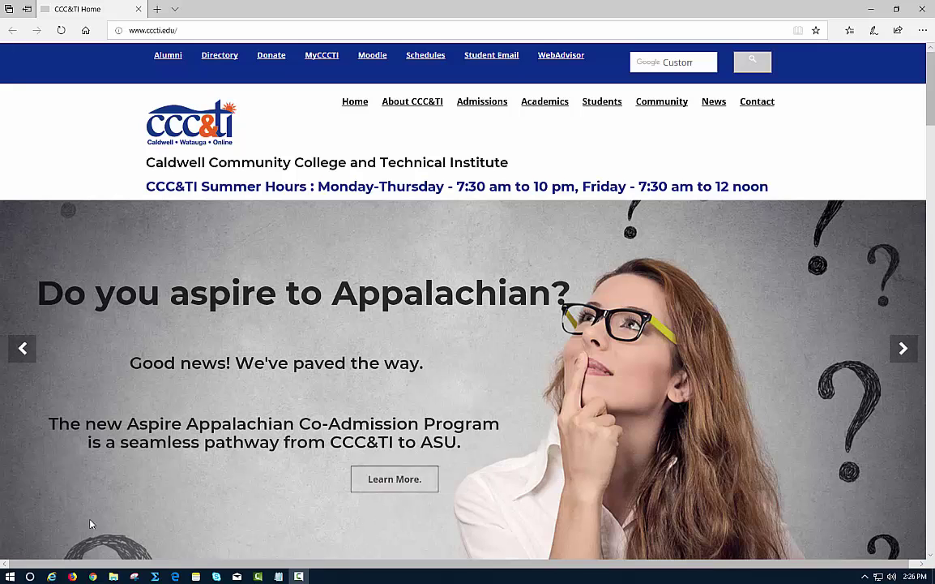
Step: Launch Safe Exam Browser from the Start Menu's All Programs list
click(11, 577)
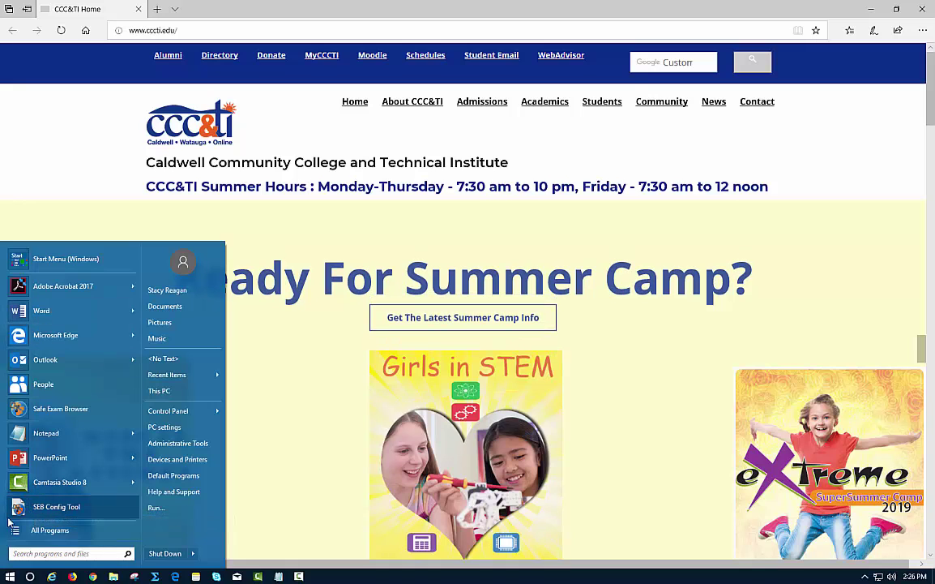
click(10, 525)
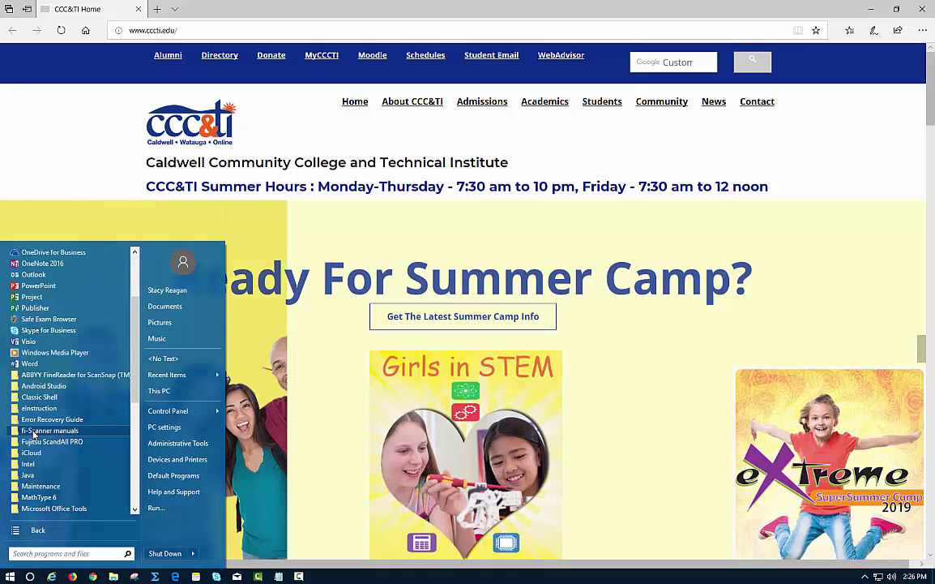
scroll(33, 434, up, 3)
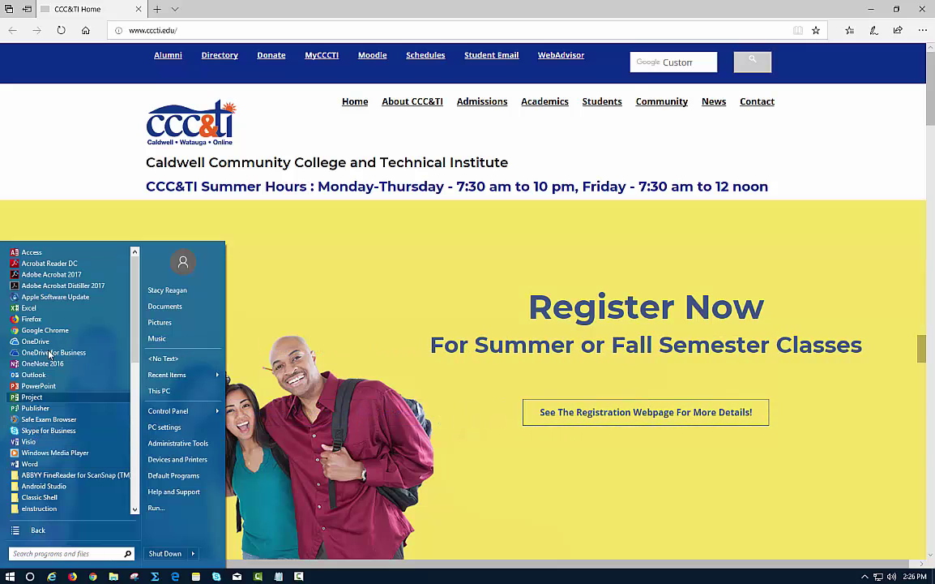
click(49, 419)
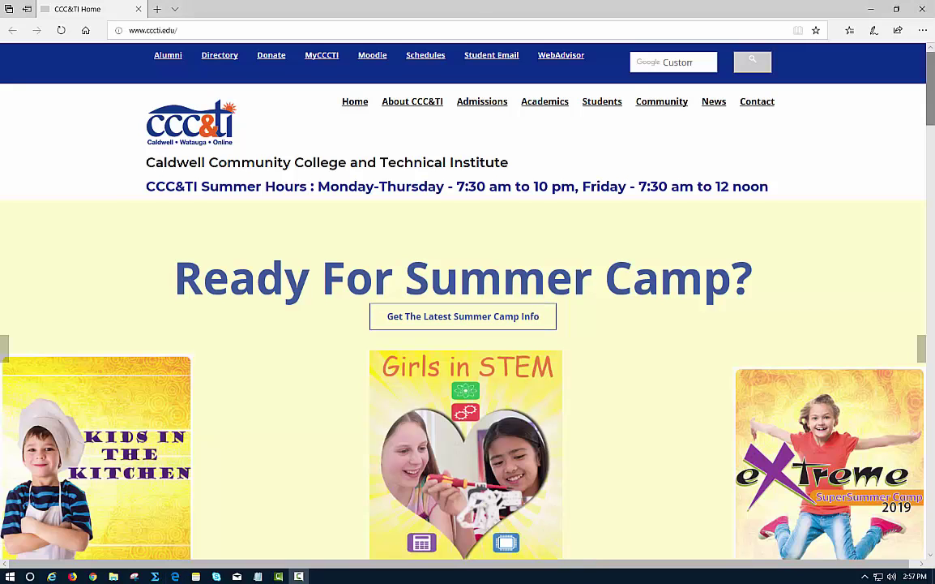